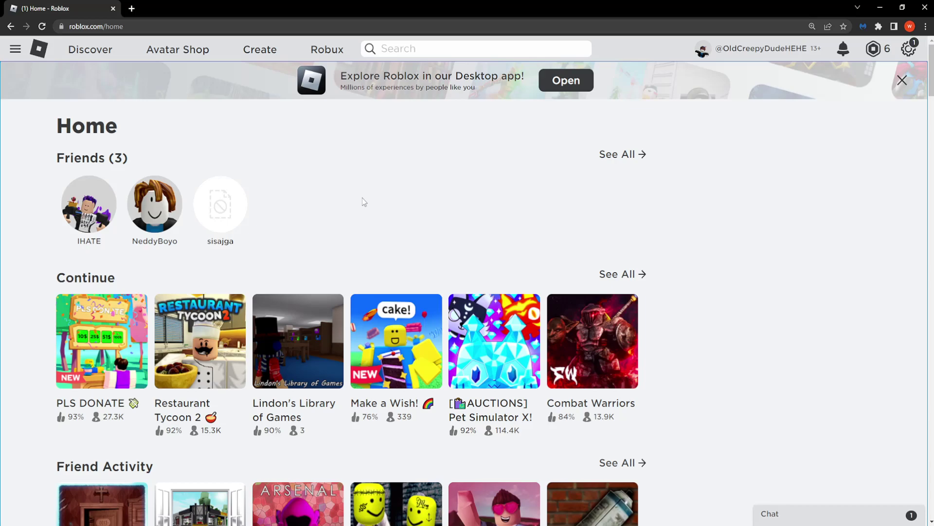
scroll(360, 202, down, 2)
scroll(281, 127, up, 2)
Reach the Creator Dashboard's Creations page via Create and 'Manage my experiences'.
click(262, 53)
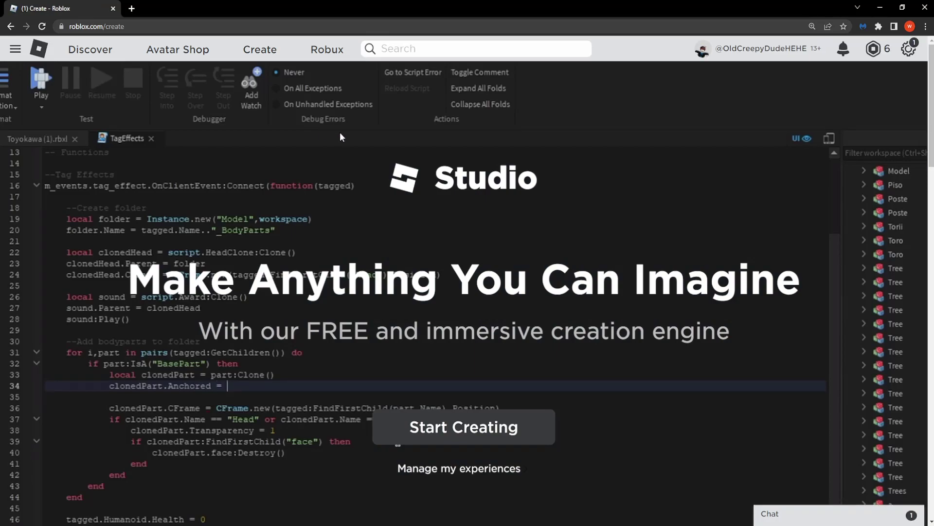
scroll(351, 137, down, 1)
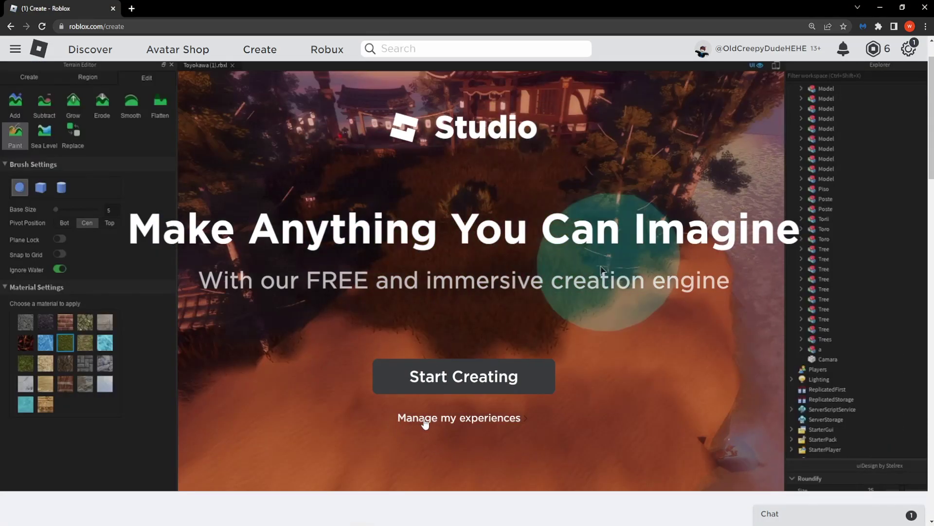
click(511, 418)
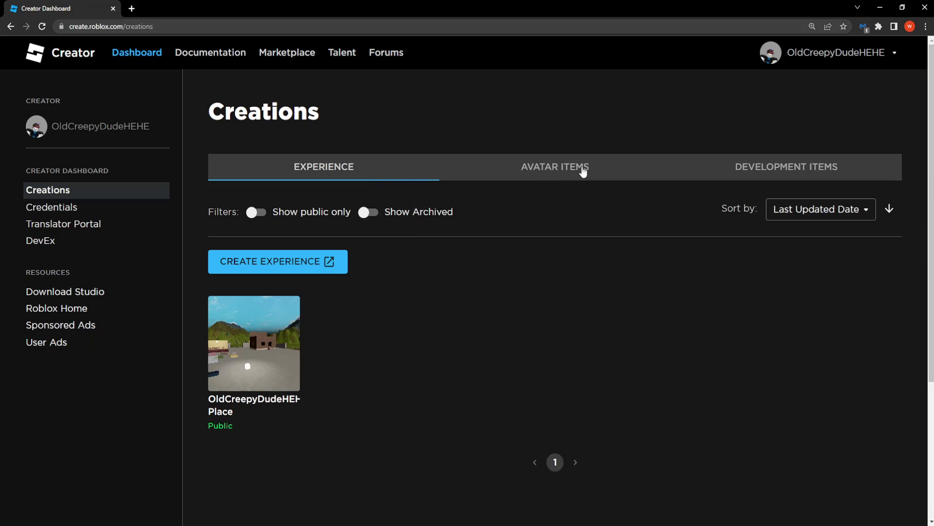
Under Avatar Items, view T-Shirts (briefly Shirts) and configure the 't-shirt test' item.
click(565, 179)
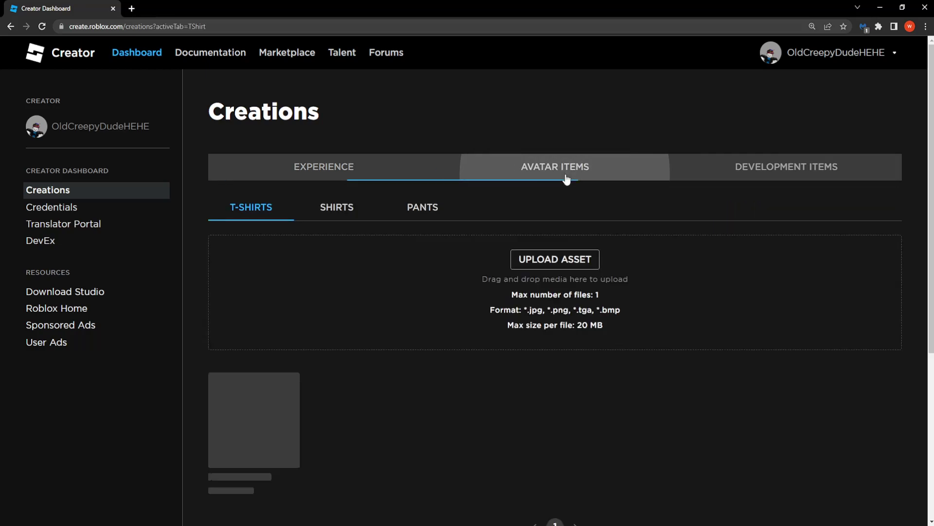
click(327, 212)
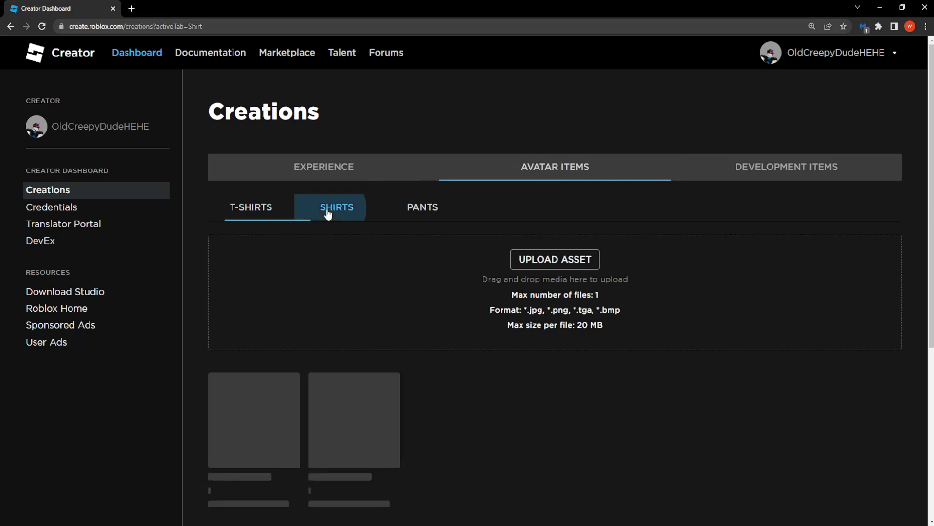
click(291, 213)
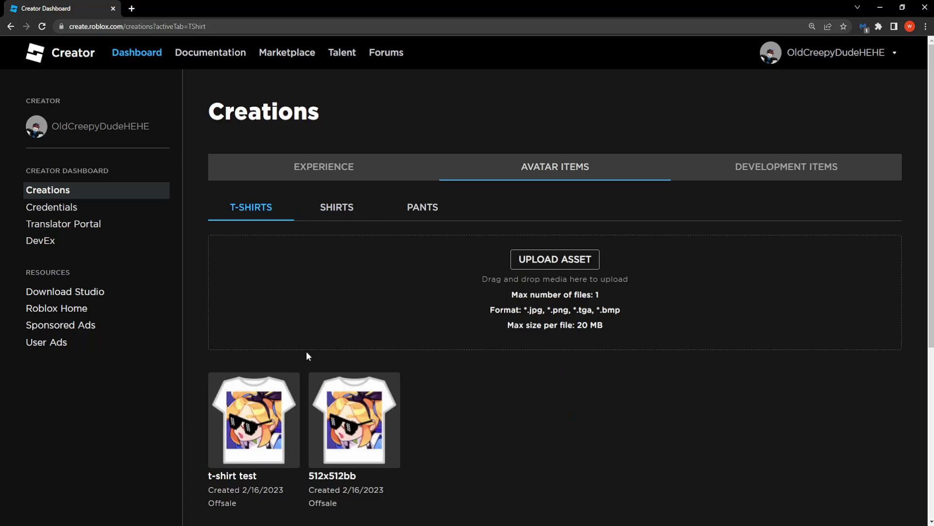
scroll(307, 351, down, 2)
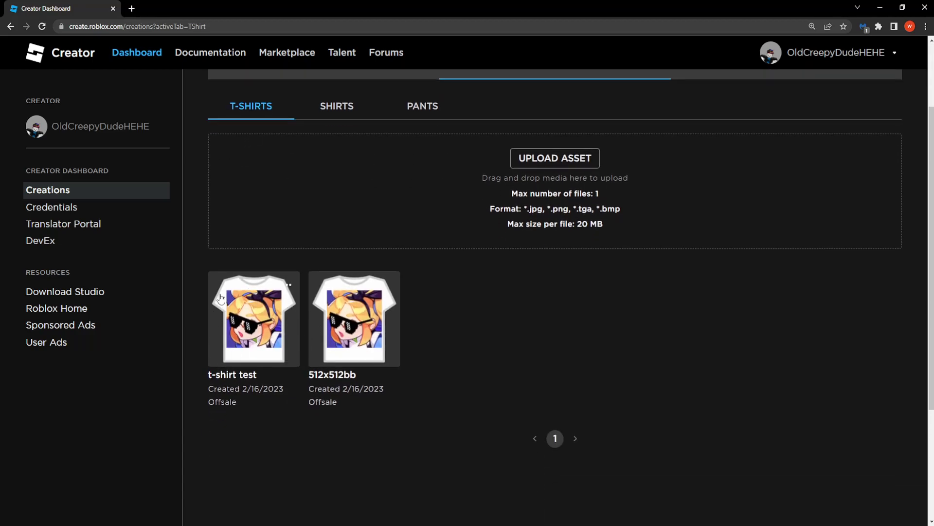
click(255, 337)
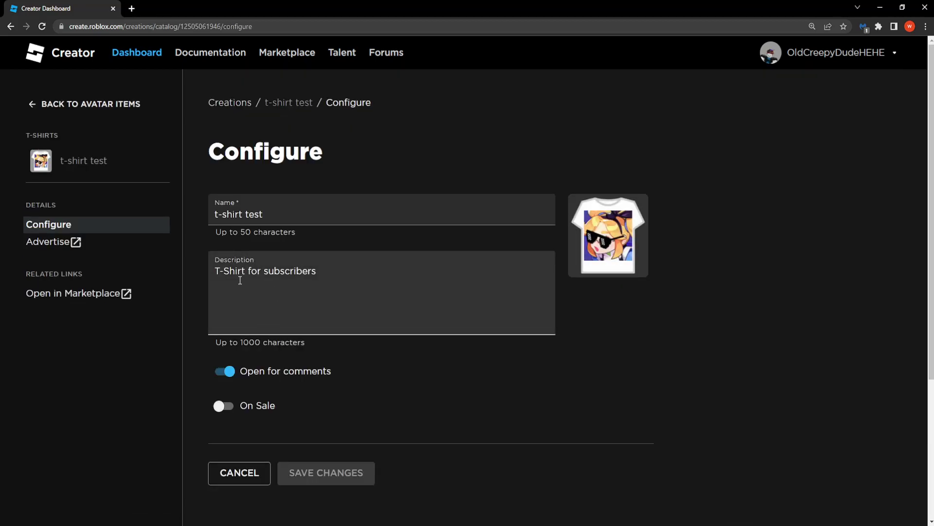
click(223, 406)
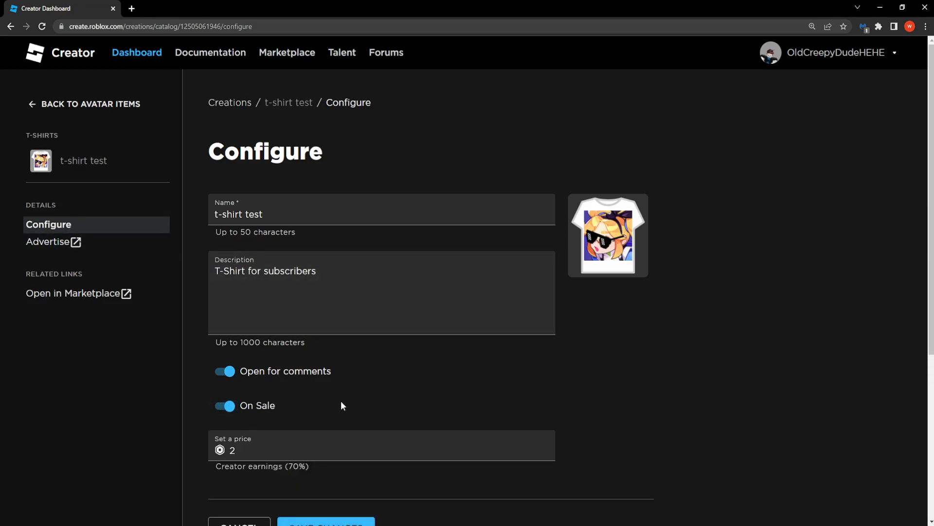
scroll(365, 292, down, 2)
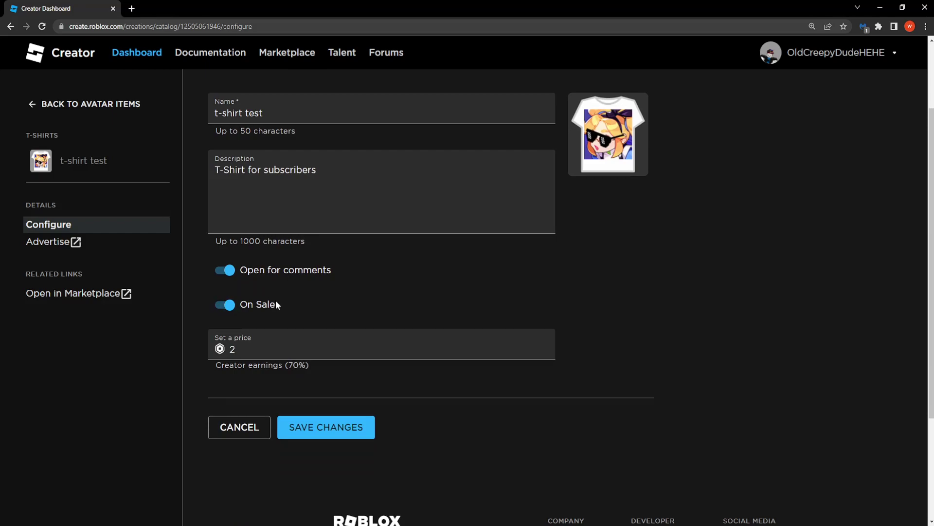
click(224, 305)
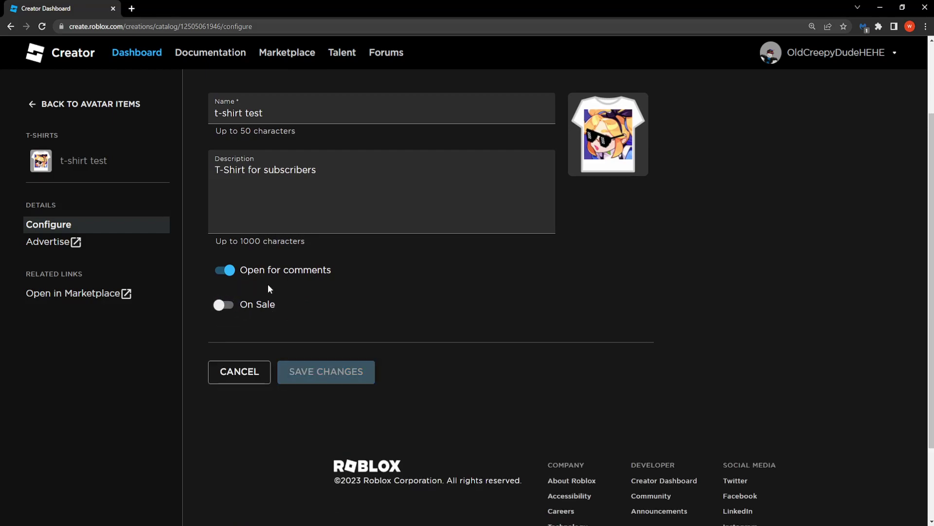
scroll(438, 266, up, 2)
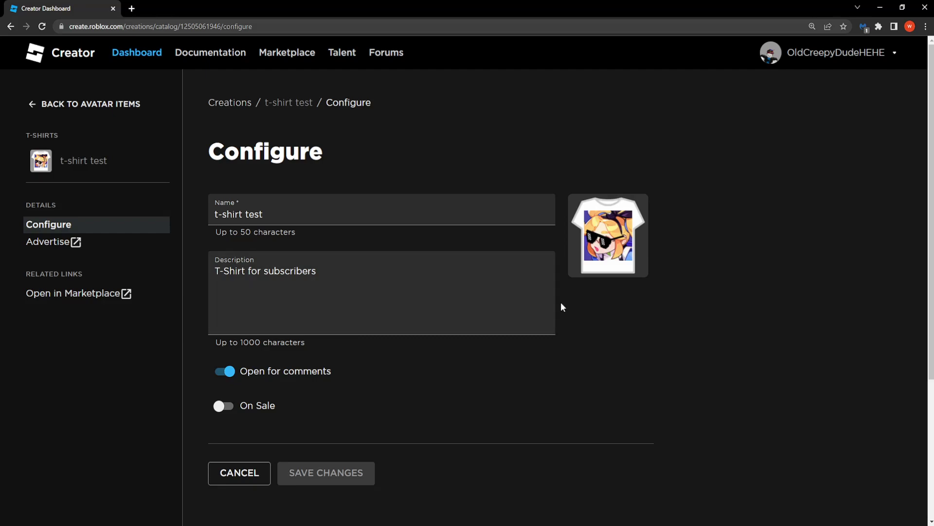
scroll(561, 307, down, 2)
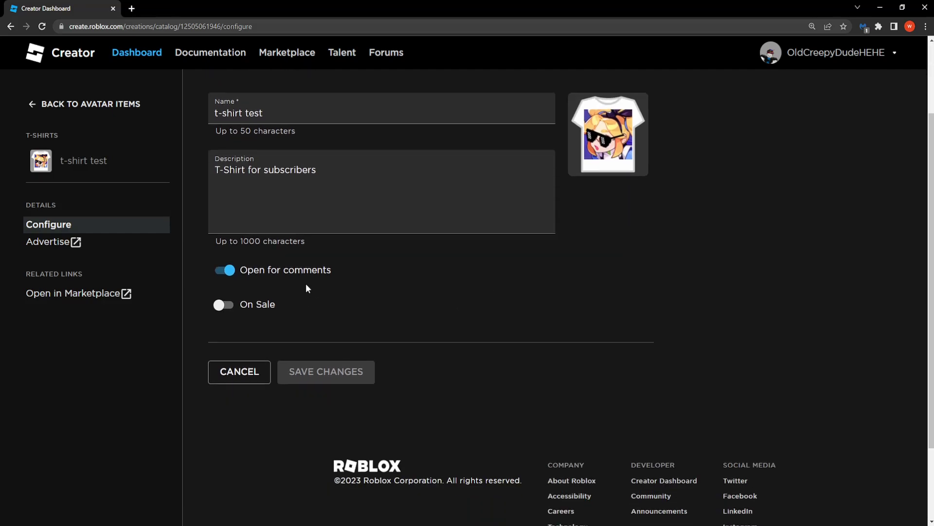
scroll(292, 289, up, 2)
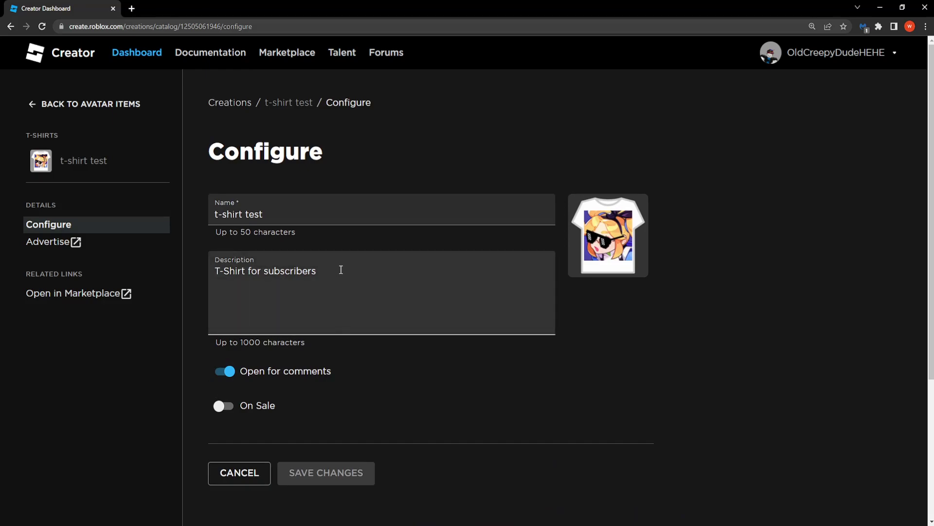
scroll(267, 305, down, 1)
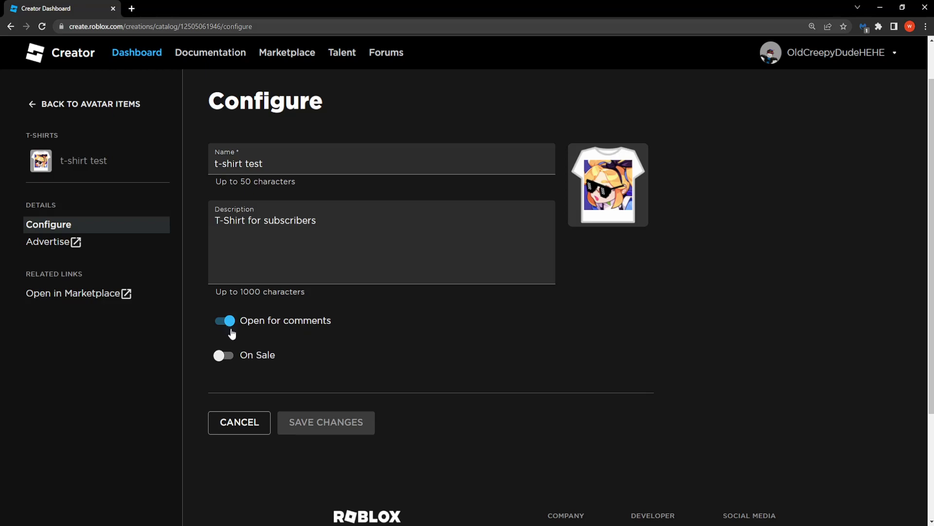
Switch 'Open for comments' off and save the item with On Sale still off.
click(217, 322)
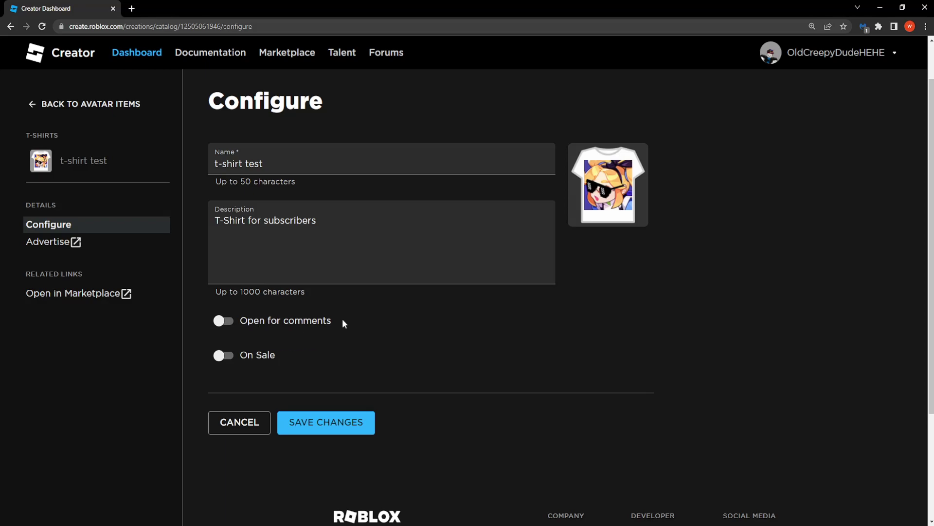
scroll(287, 321, down, 2)
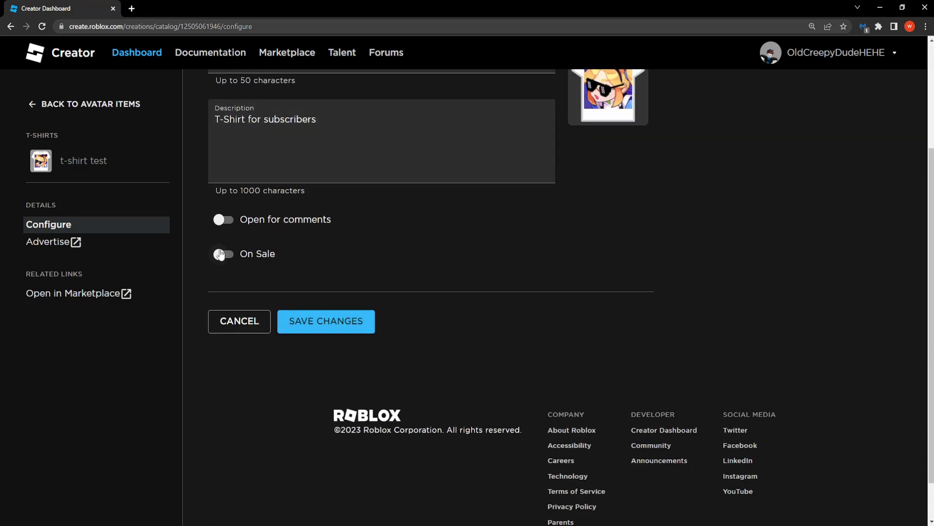
scroll(219, 219, up, 2)
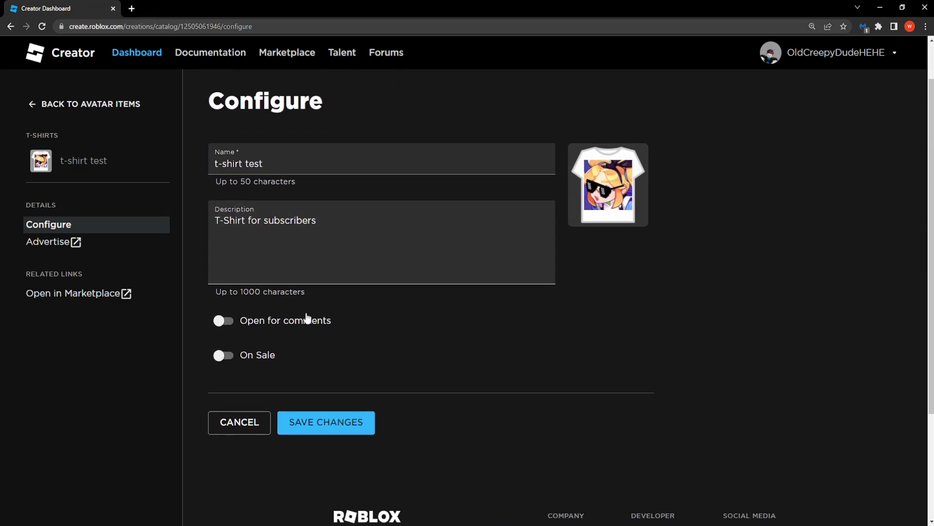
click(327, 424)
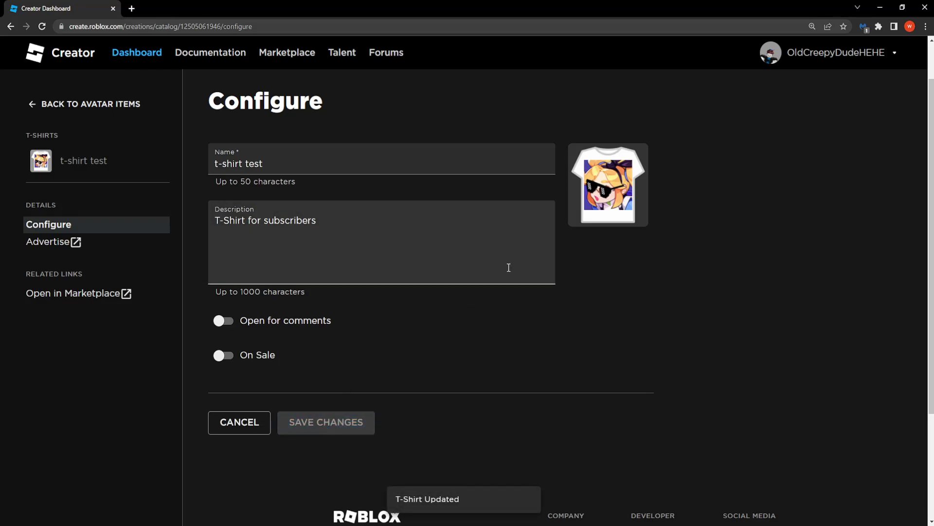
Go back to the Creations T-Shirts list showing 't-shirt test' as Offsale.
click(14, 27)
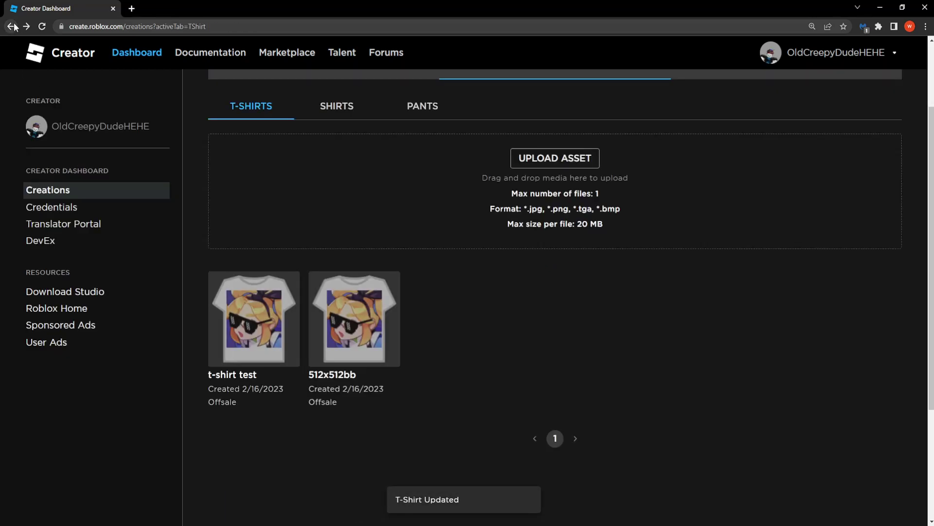
scroll(381, 330, down, 3)
scroll(381, 330, up, 5)
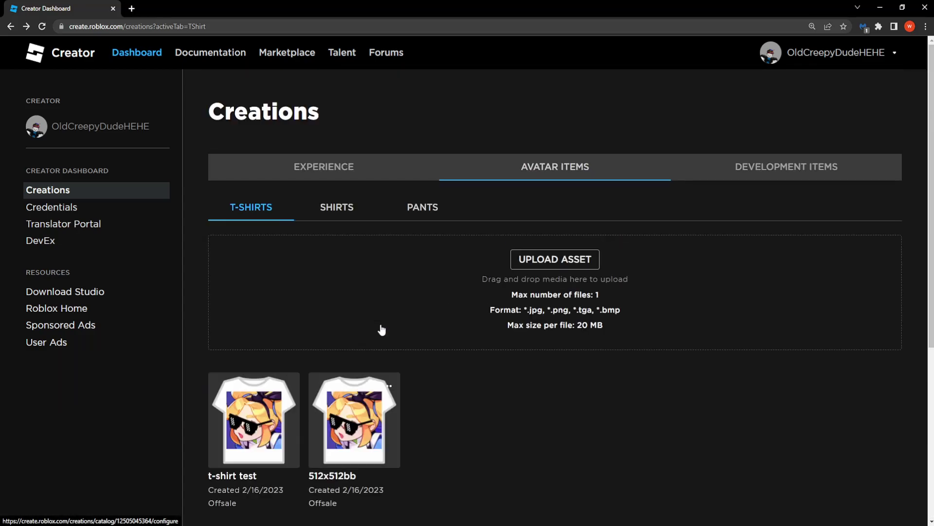
scroll(494, 397, down, 3)
scroll(488, 378, up, 3)
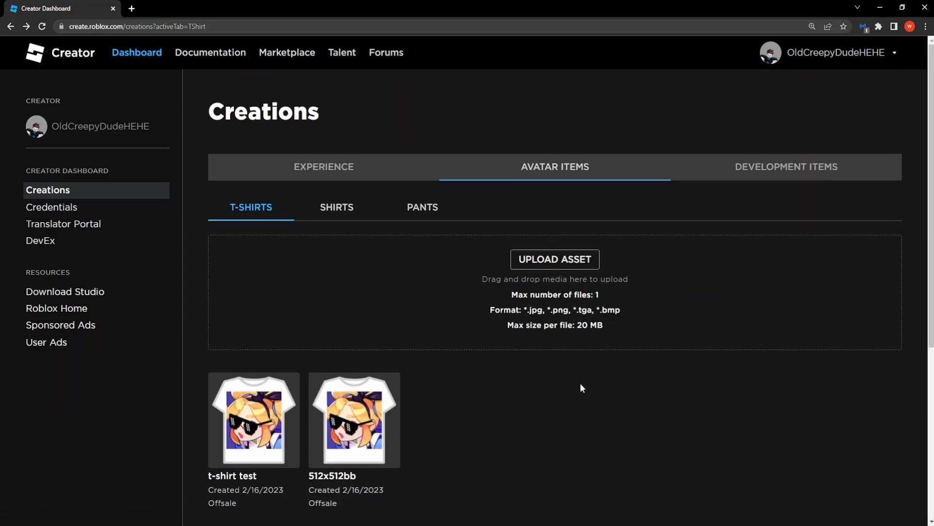